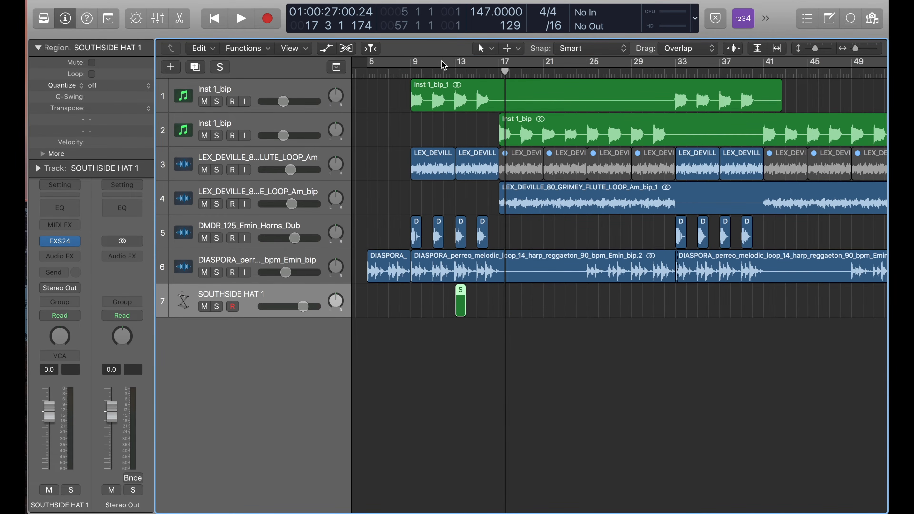
Set the cycle range to bars 13–17 and lengthen the SOUTHSIDE HAT 1 region to bar 17
left_click_drag(460, 69, 499, 65)
scroll(475, 252, "up", 5)
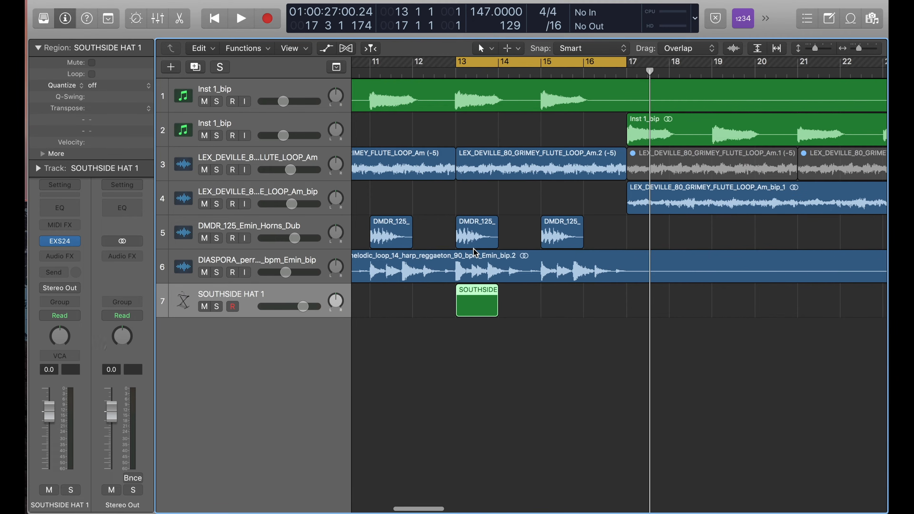
left_click_drag(496, 312, 625, 310)
Open the hat region in the Piano Roll and set it up with the Brush Tool and 1/8 Note time quantize
double_click(561, 310)
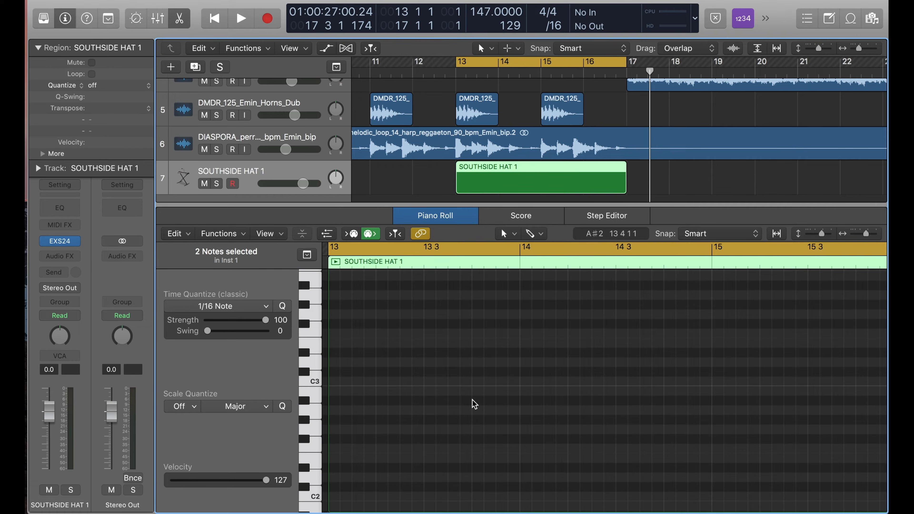
left_click(537, 238)
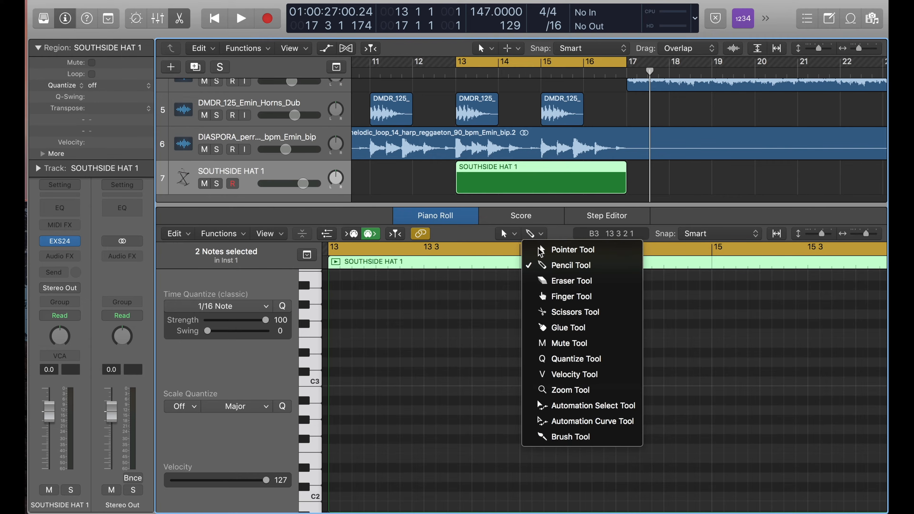
left_click(571, 436)
left_click(246, 308)
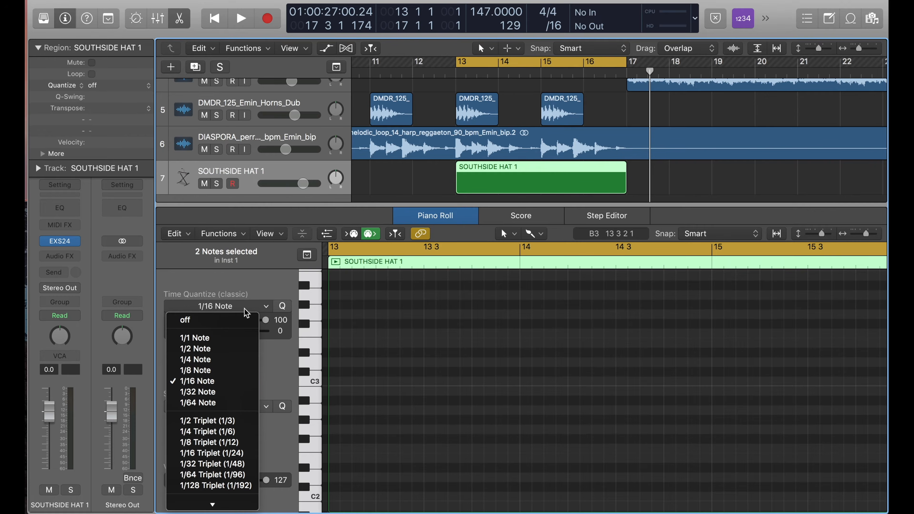
left_click(219, 371)
Paint a continuous run of C3 hat notes across the whole region, from bar 13 to bar 17
scroll(445, 394, "down", 3)
scroll(507, 382, "right", 5)
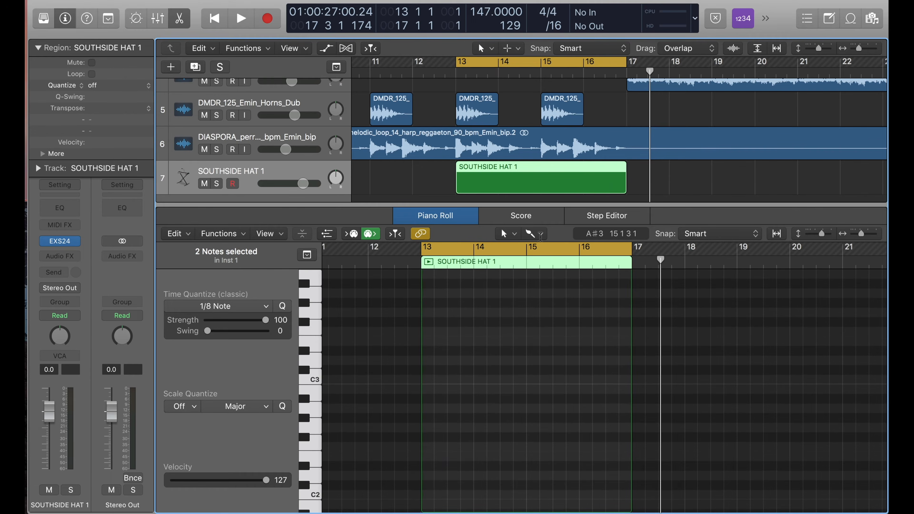
left_click_drag(424, 380, 565, 380)
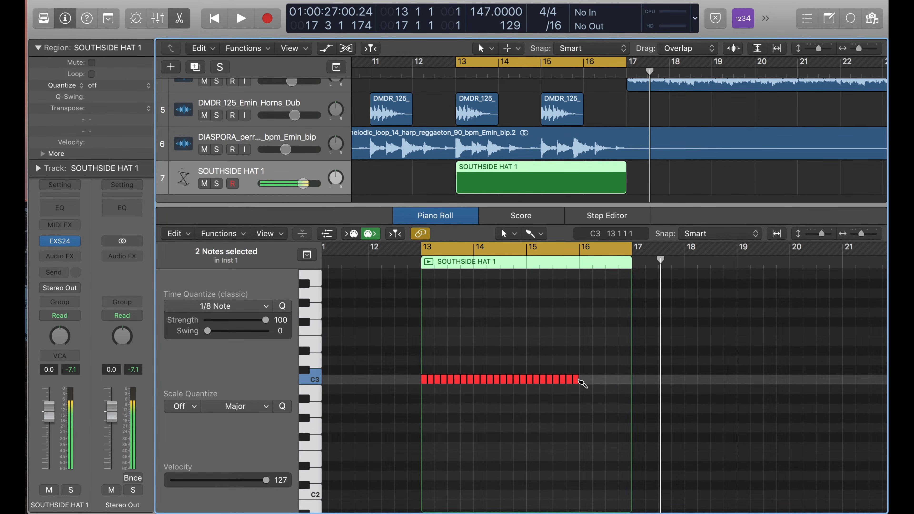
left_click_drag(629, 382, 633, 382)
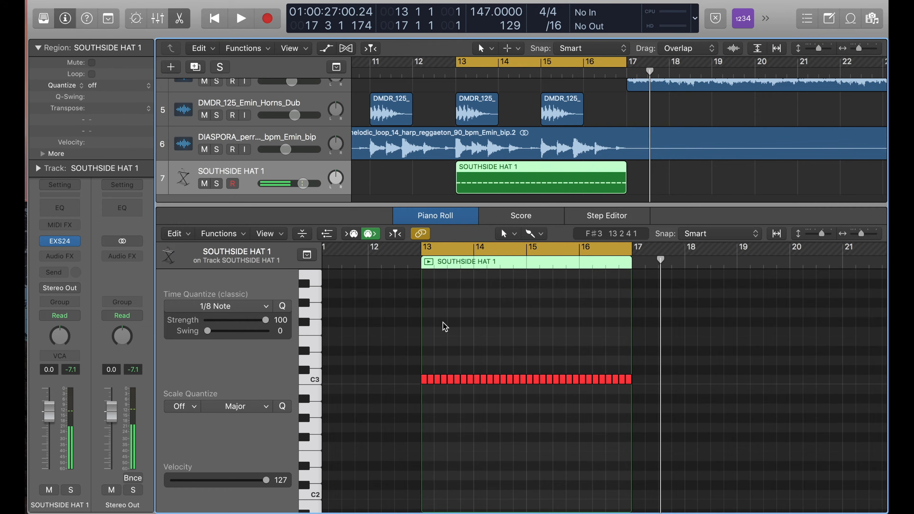
scroll(514, 318, "up", 5)
scroll(514, 319, "left", 10)
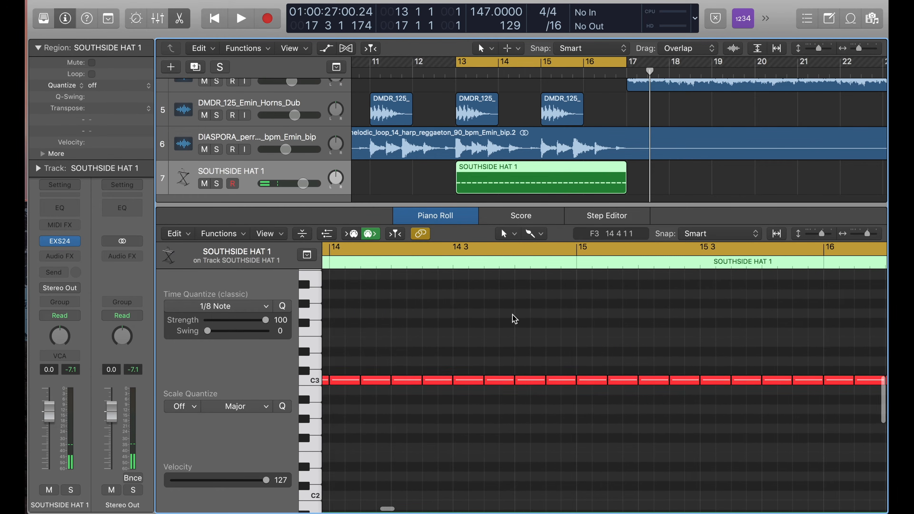
Lower the SOUTHSIDE HAT 1 track volume to -4.2 dB during loop playback, and close the Piano Roll
key("space")
scroll(519, 293, "down", 5)
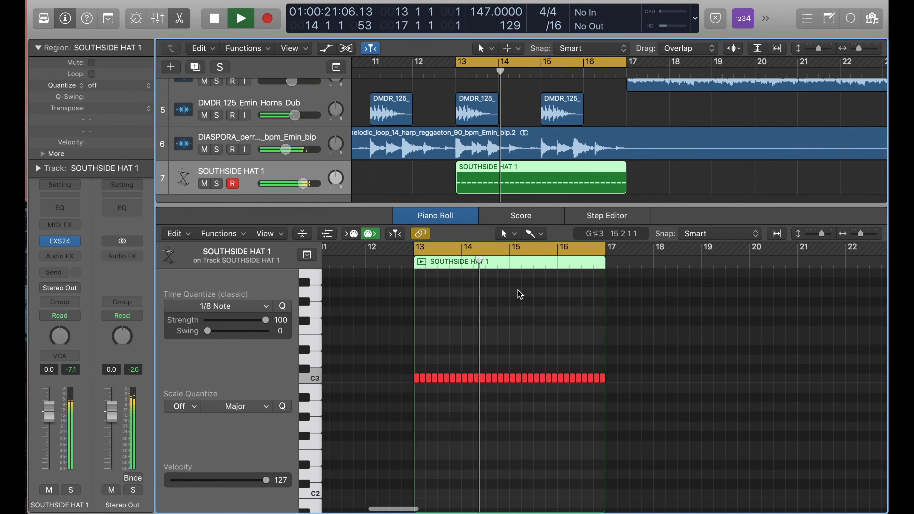
left_click_drag(303, 183, 294, 183)
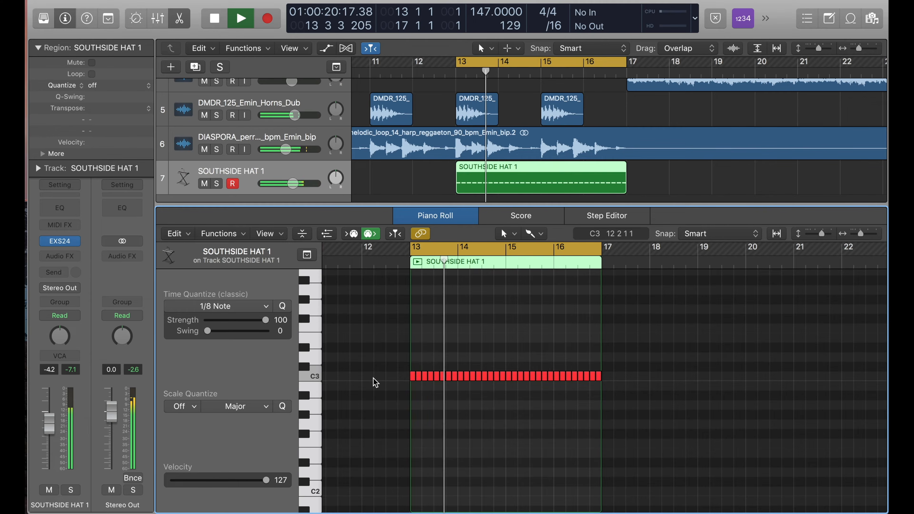
key("space")
key("e")
Switch to Finder and bring the Snare [ Jumpman ]-24b_1 sample onto a new track, on beat 3 of bars 13 to 16
left_click(41, 24)
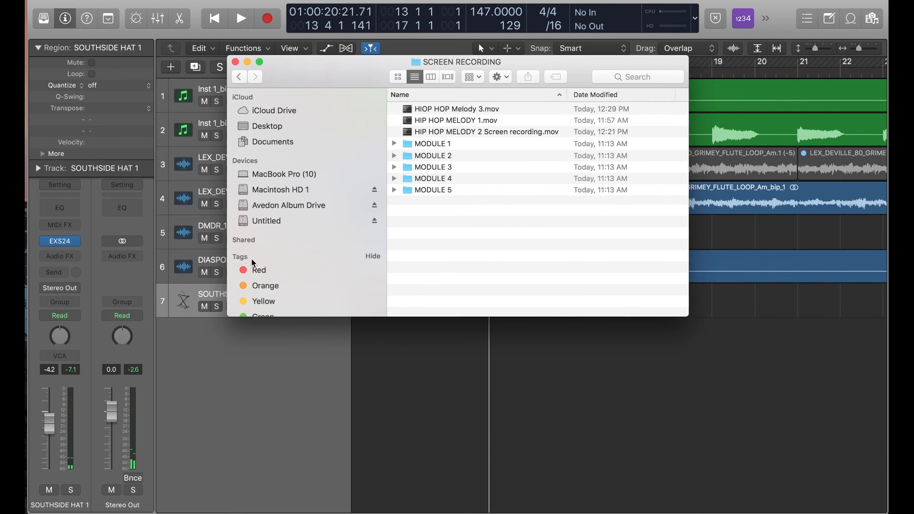
left_click(254, 270)
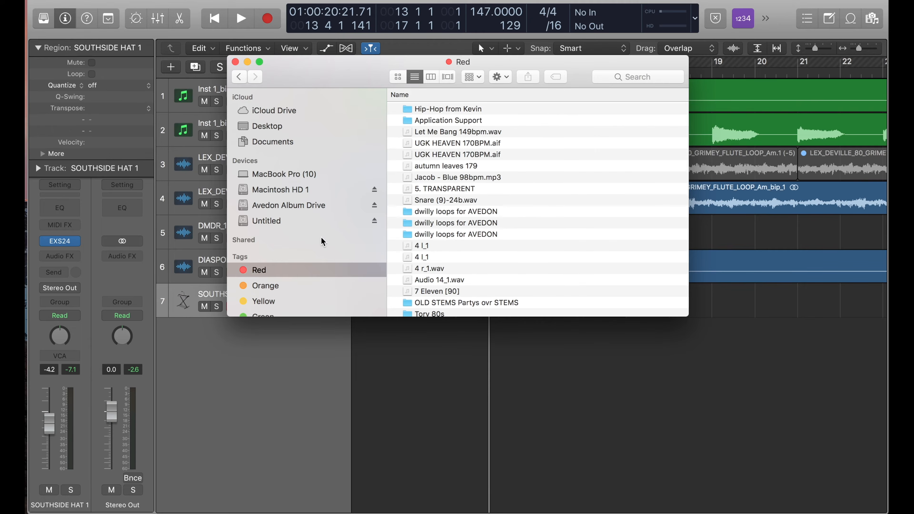
left_click(318, 210)
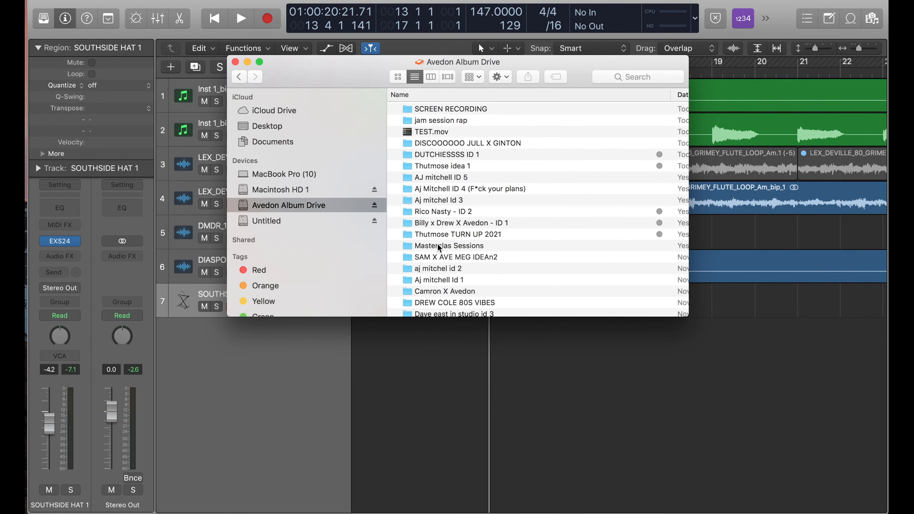
double_click(446, 247)
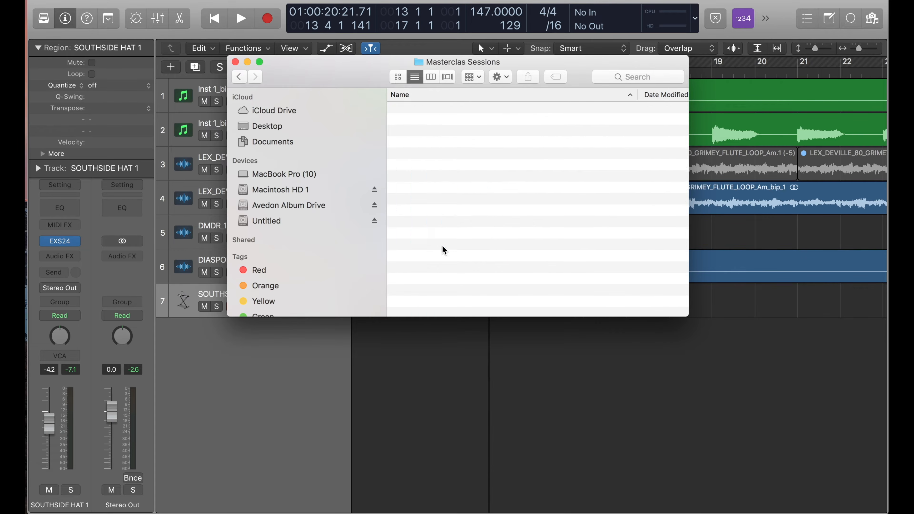
left_click_drag(447, 226, 564, 336)
Set the snare track's volume to -1.4 dB while auditioning it in the loop
mouse_move(298, 337)
left_mouse_down()
mouse_move(280, 340)
mouse_move(315, 341)
mouse_move(299, 340)
left_mouse_up()
key("space")
left_click(300, 340)
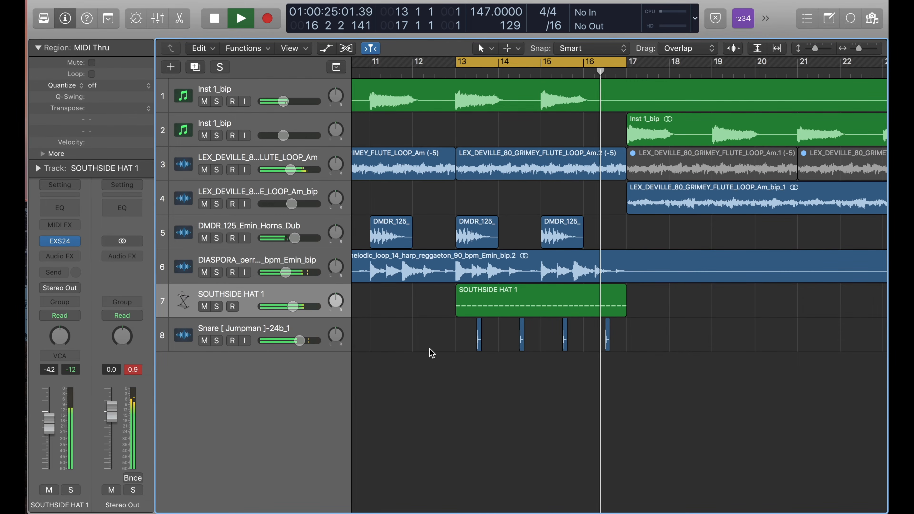
key("space")
Transpose the four snare regions to -2 and lower the snare track volume to -2.1 dB
left_click(288, 328)
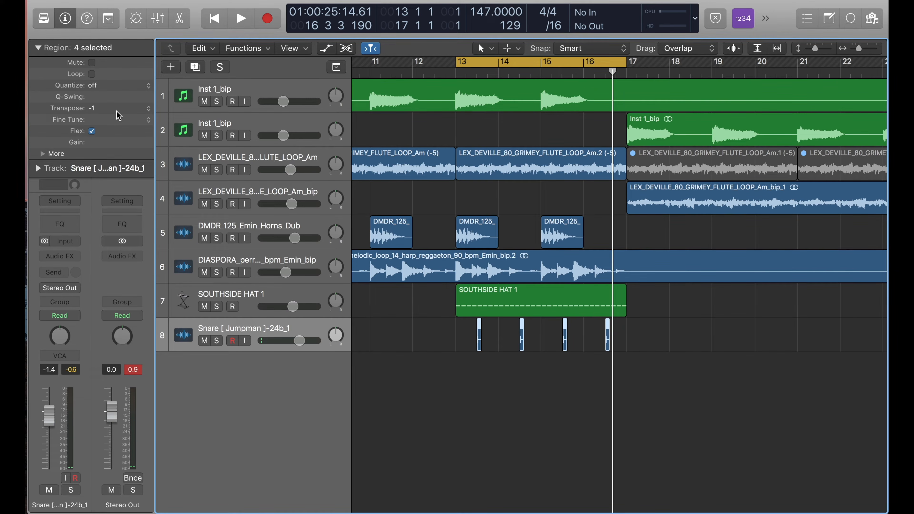
key("space")
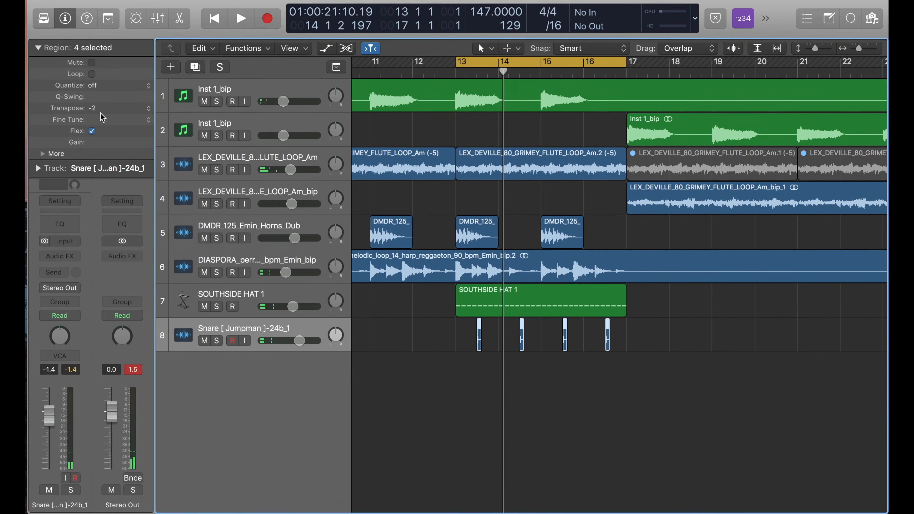
key("space")
left_click_drag(300, 341, 298, 341)
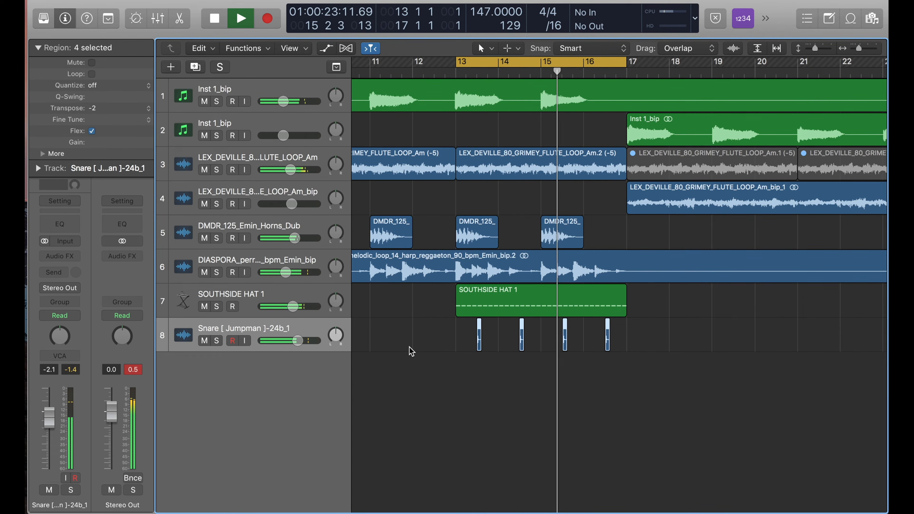
key("space")
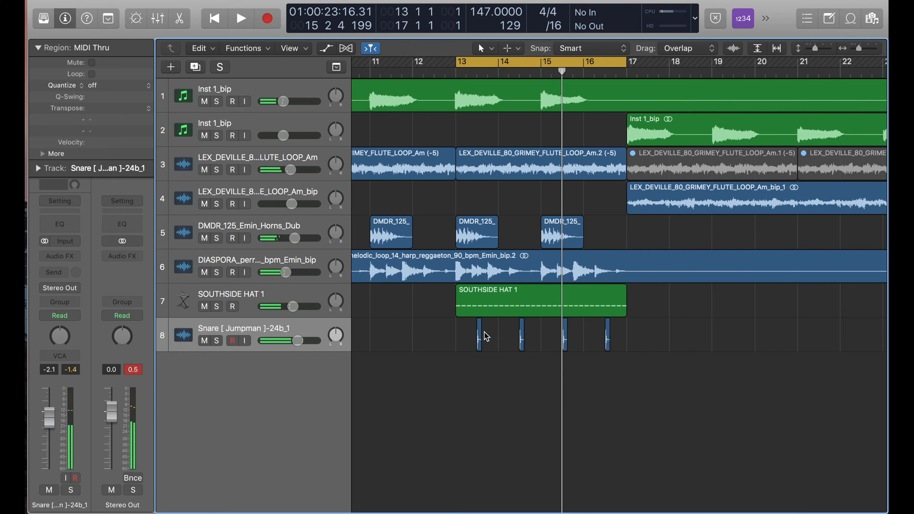
Add an extra copy of the snare hit in the second half of beat 4 in bar 14
scroll(474, 335, "up", 5)
scroll(474, 335, "left", 3)
scroll(473, 334, "right", 4)
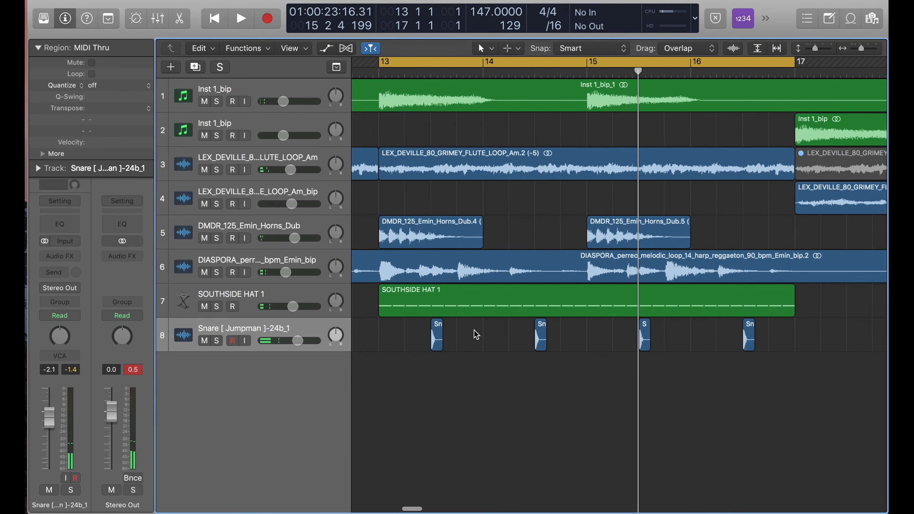
left_click_drag(454, 335, 491, 330)
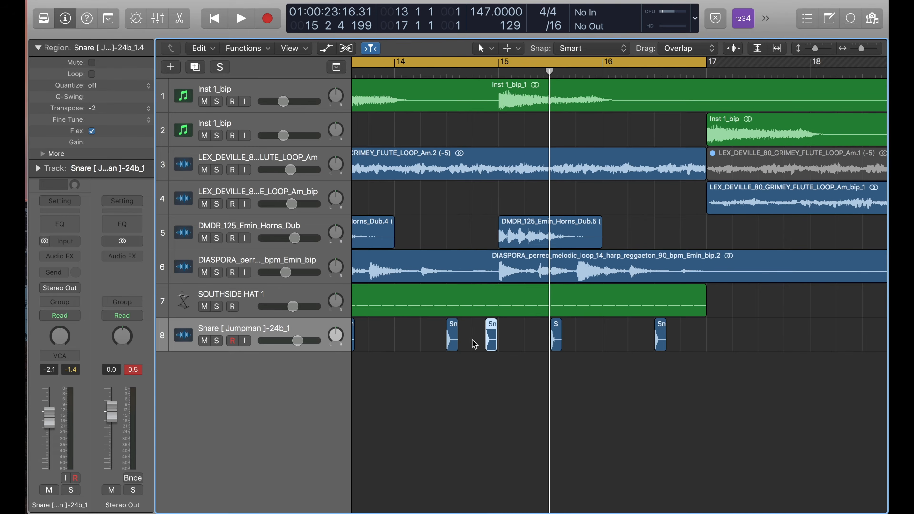
Play the bar 13–17 cycle to review the snare pattern with the added hit against the melody loops
left_click(420, 73)
key("space")
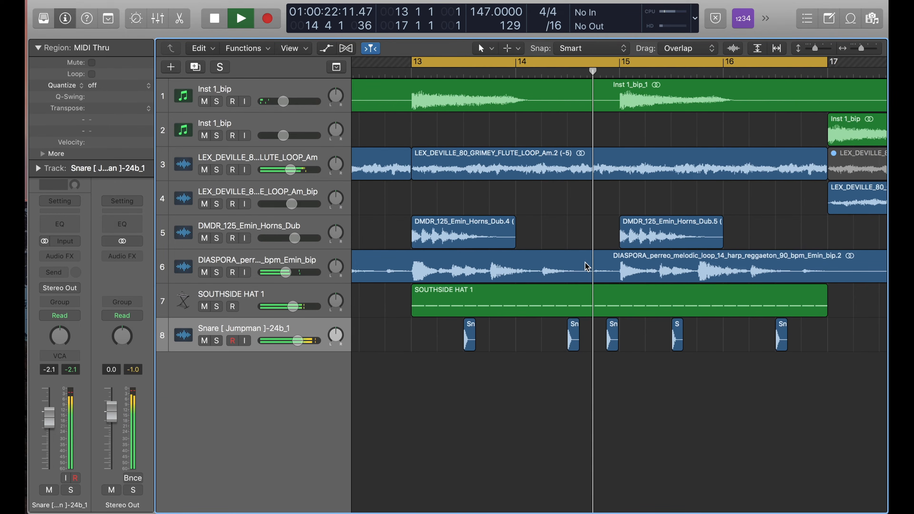
scroll(587, 265, "right", 3)
scroll(537, 380, "right", 3)
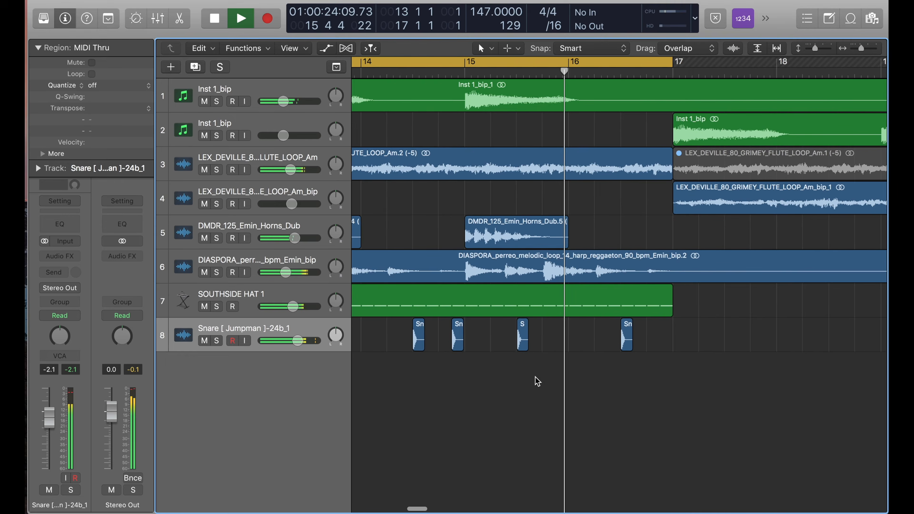
key("super+Left")
key("super+Left")
key("super+Left")
scroll(591, 355, "right", 3)
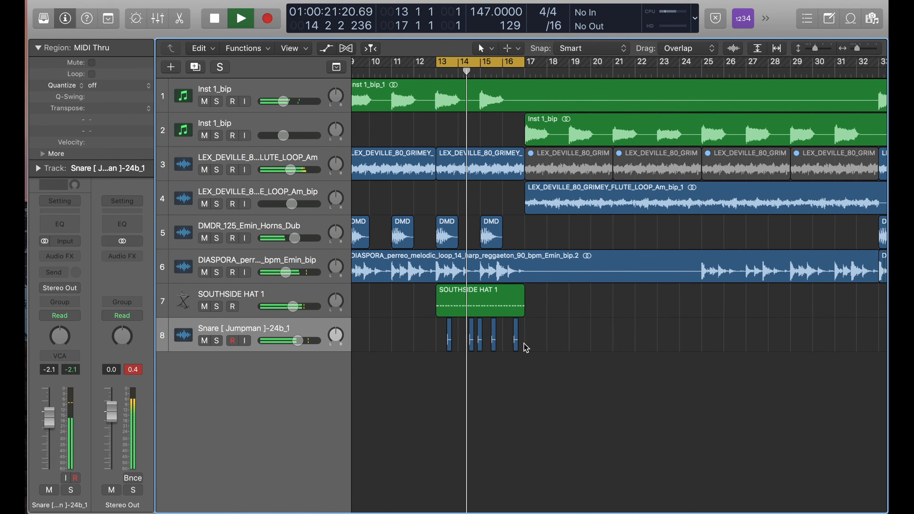
scroll(479, 318, "up", 1)
scroll(479, 318, "up", 5)
key("space")
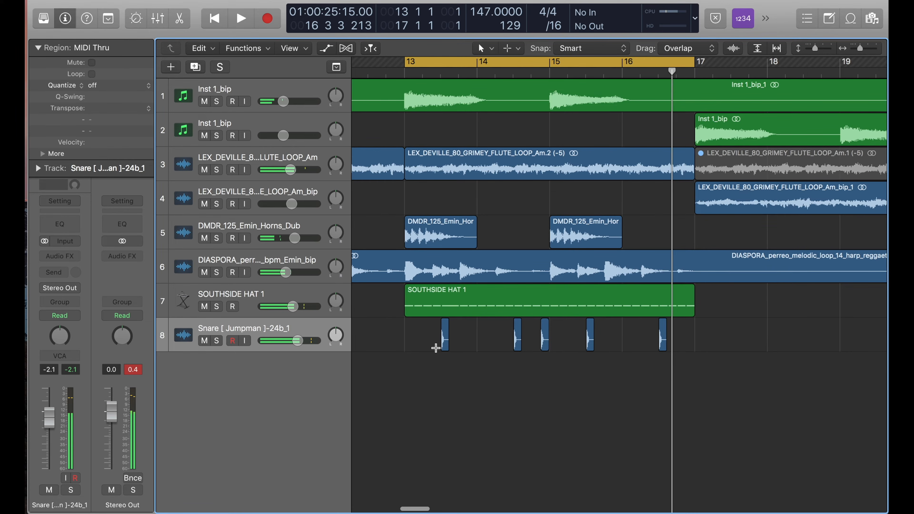
Create a new audio track with the snare track's settings and place a snare copy on it just after the bar 16 hit
key("cmd+s")
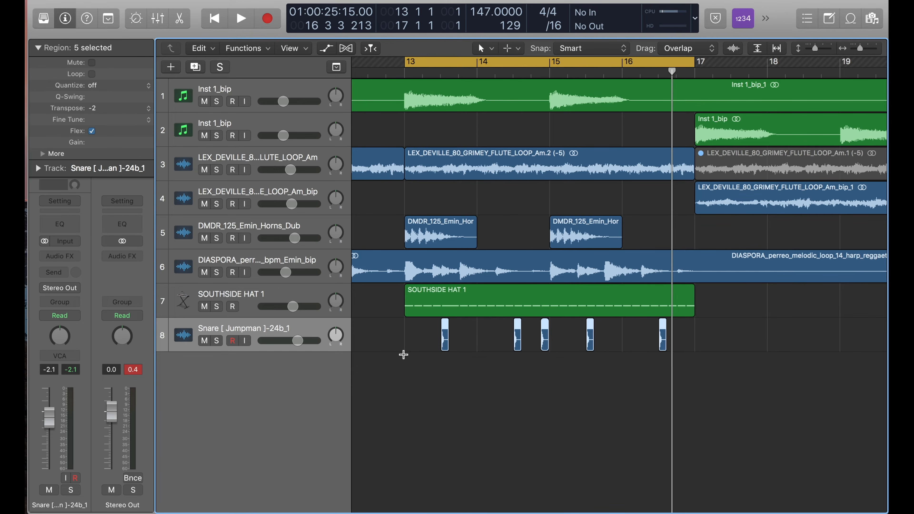
key("super+d")
left_click_drag(596, 376, 670, 375)
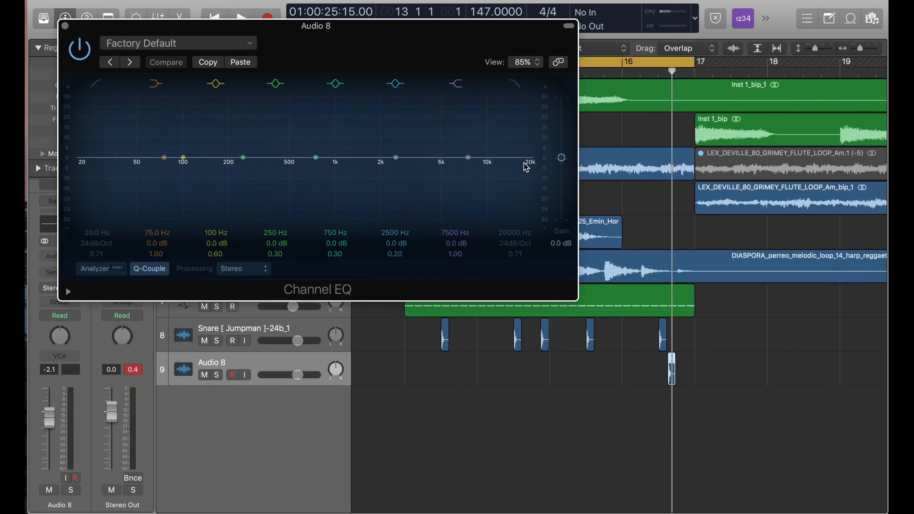
In the new track's Channel EQ, set the high shelf to -24 dB at 7400 Hz and a high cut at 12000 Hz
left_click_drag(507, 169, 505, 262)
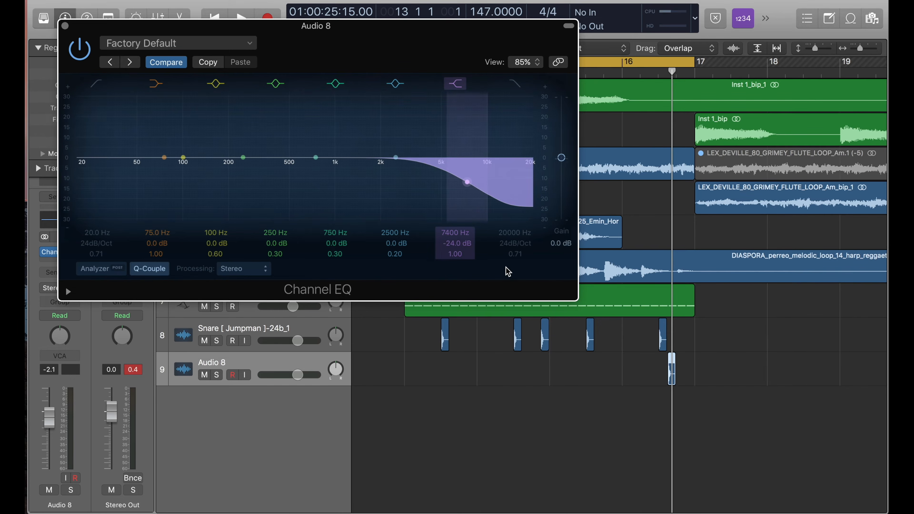
left_click_drag(522, 115, 484, 122)
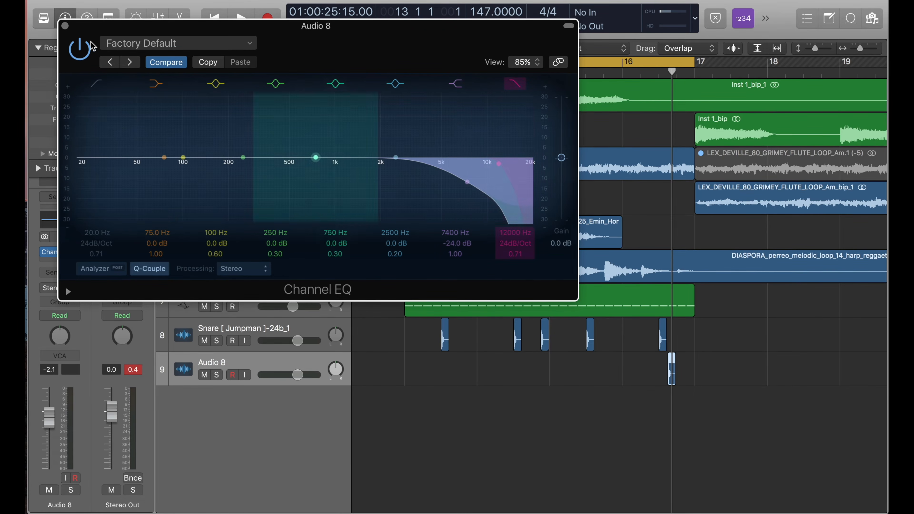
left_click(64, 26)
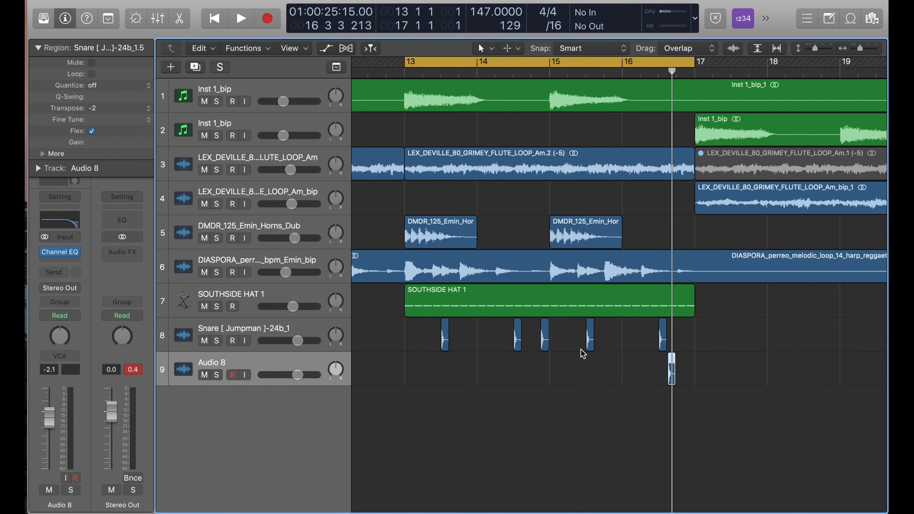
Turn off cycling and play the filtered snare hit through the transition into bar 17
left_click(693, 190)
key("c")
scroll(632, 244, "right", 4)
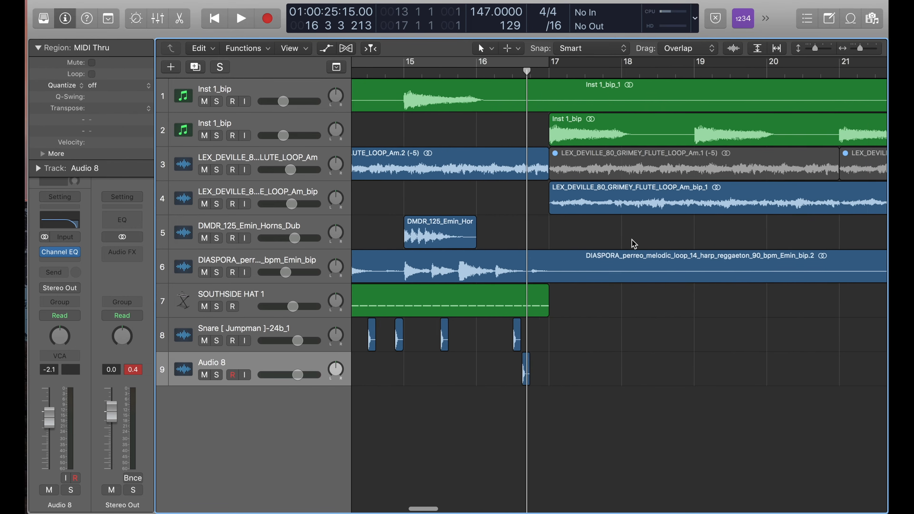
scroll(535, 169, "up", 4)
key("space")
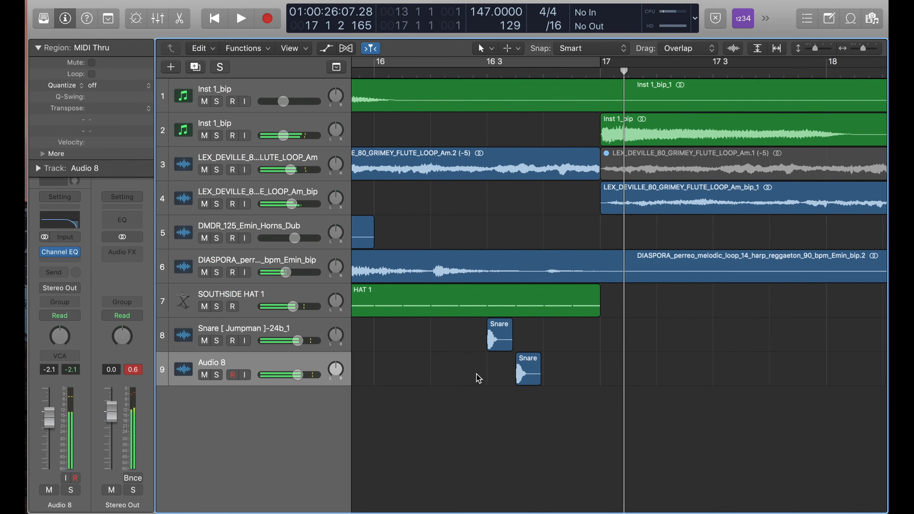
Turn the bar 13–17 cycle back on and listen to the hats and both snare tracks together
scroll(482, 375, "down", 6)
key("c")
scroll(539, 360, "right", 1)
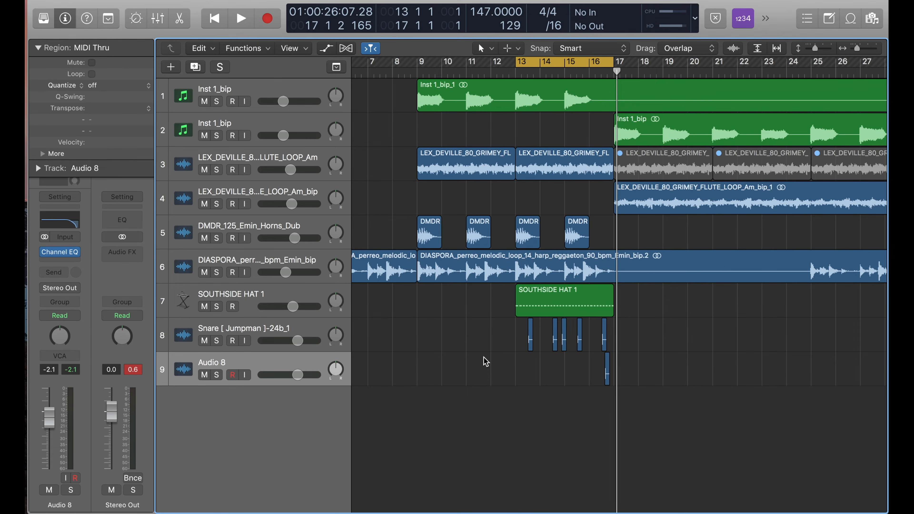
key("space")
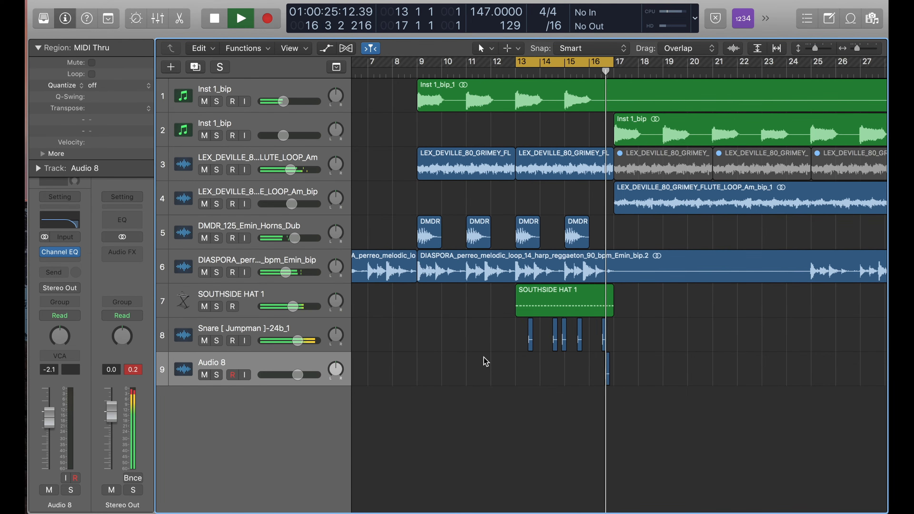
key("space")
key("super+Right")
key("super+Right")
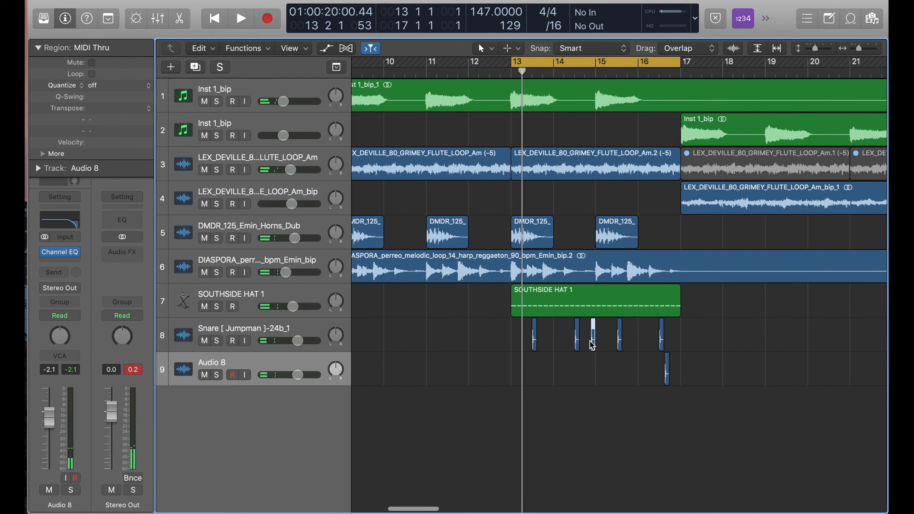
Lower the filtered snare track's volume to -10.2 dB and listen to its balance with the rest of the pattern
left_click_drag(105, 142, 105, 171)
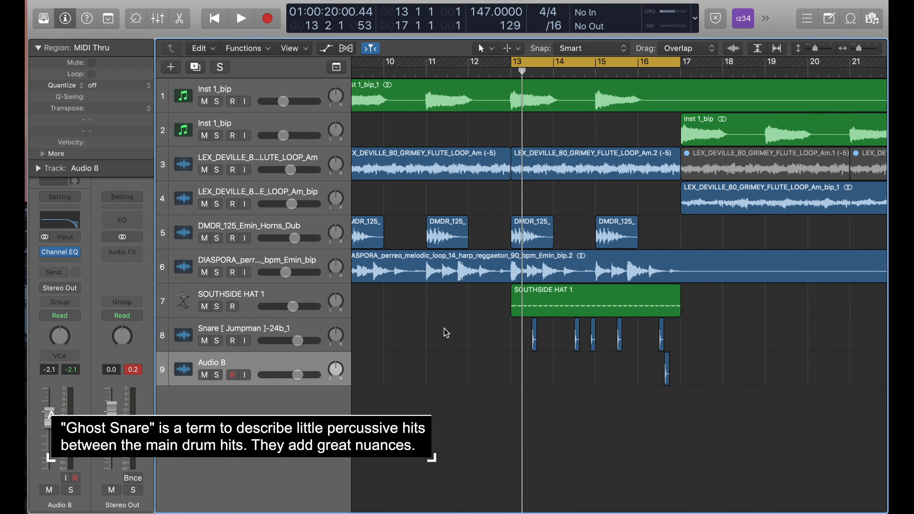
key("space")
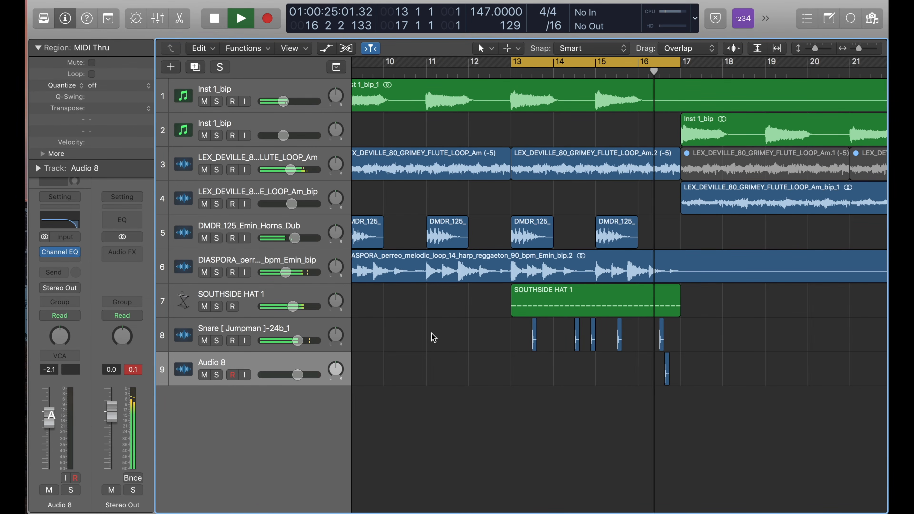
key("space")
mouse_move(295, 376)
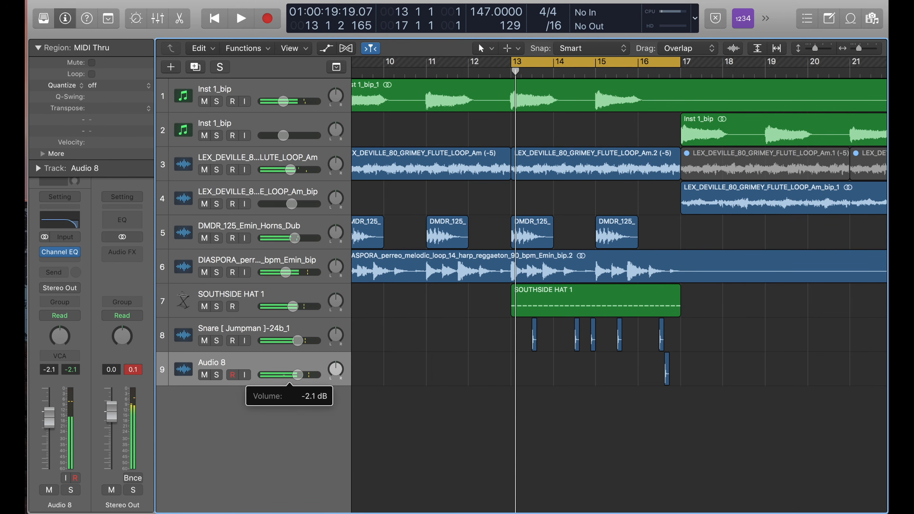
left_click(649, 68)
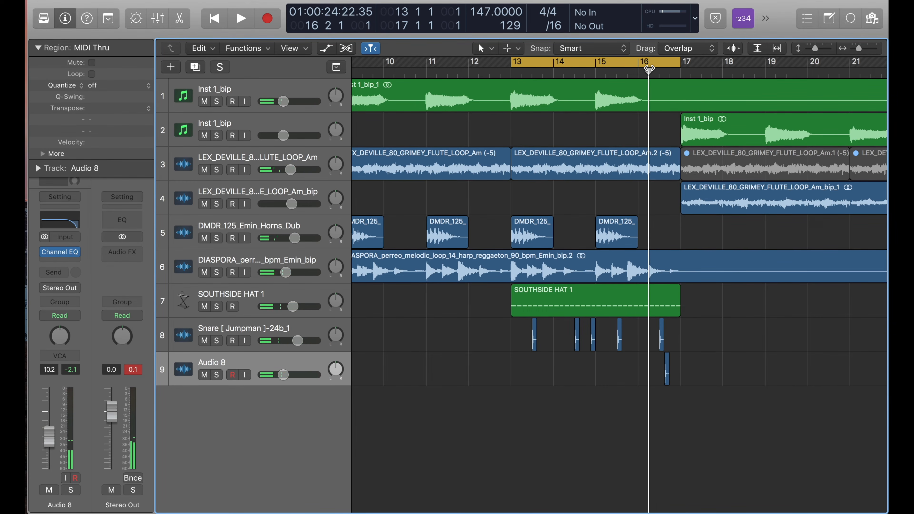
key("space")
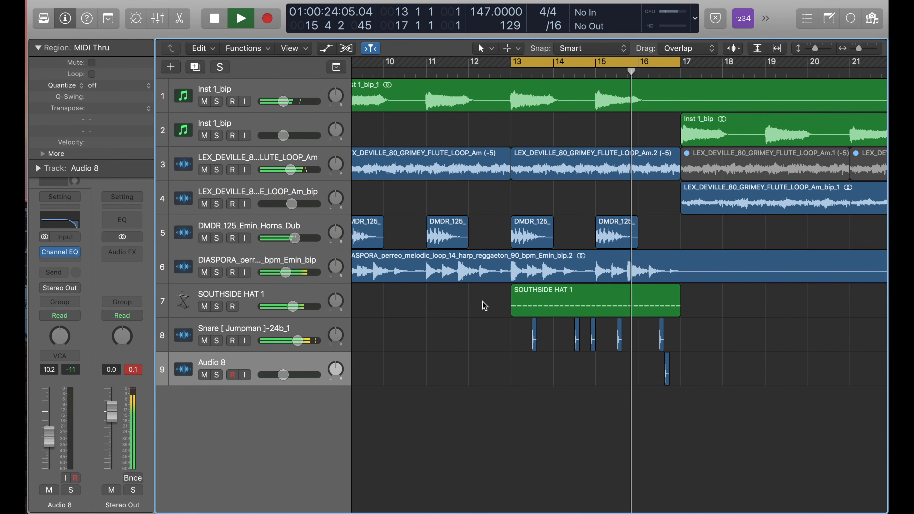
key("space")
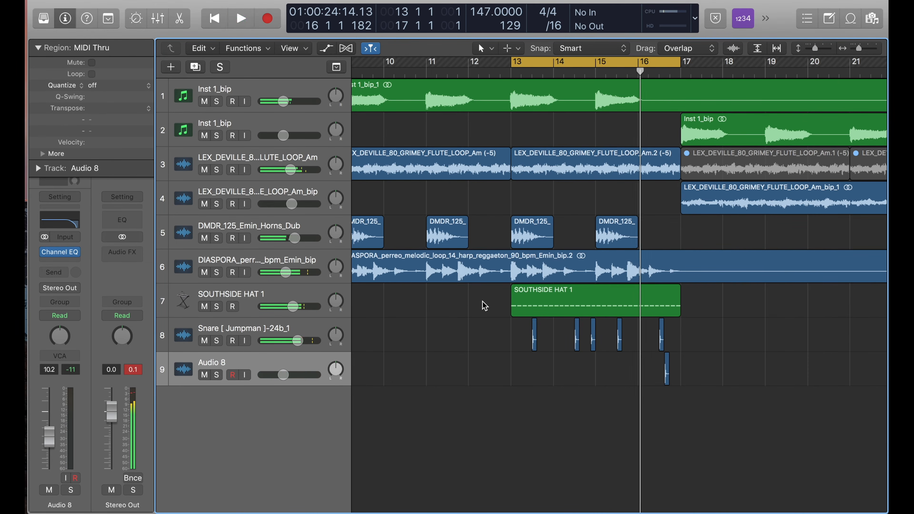
Open the SOUTHSIDE HAT 1 region in the Piano Roll and lower the hat track's volume slightly
double_click(557, 303)
scroll(428, 353, "up", 3)
scroll(428, 352, "left", 10)
scroll(428, 353, "down", 3)
scroll(425, 348, "down", 1)
left_click_drag(310, 187, 308, 188)
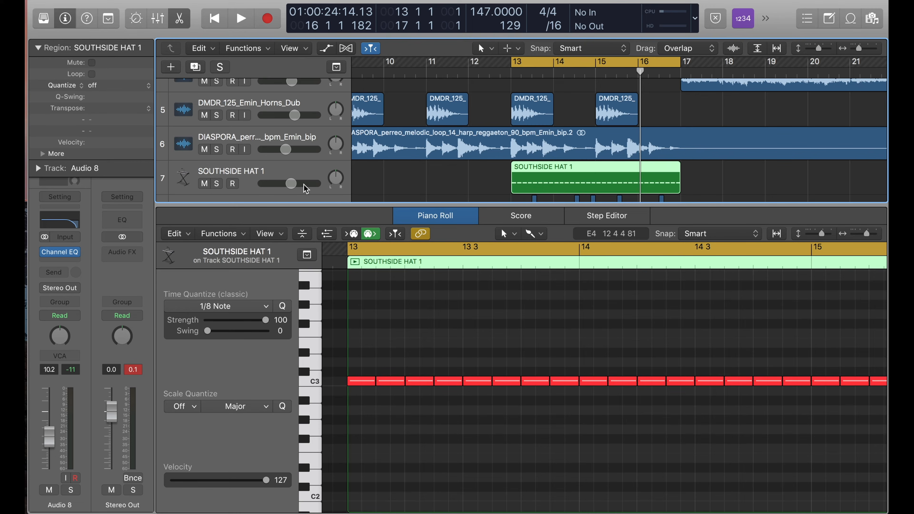
scroll(372, 413, "up", 1)
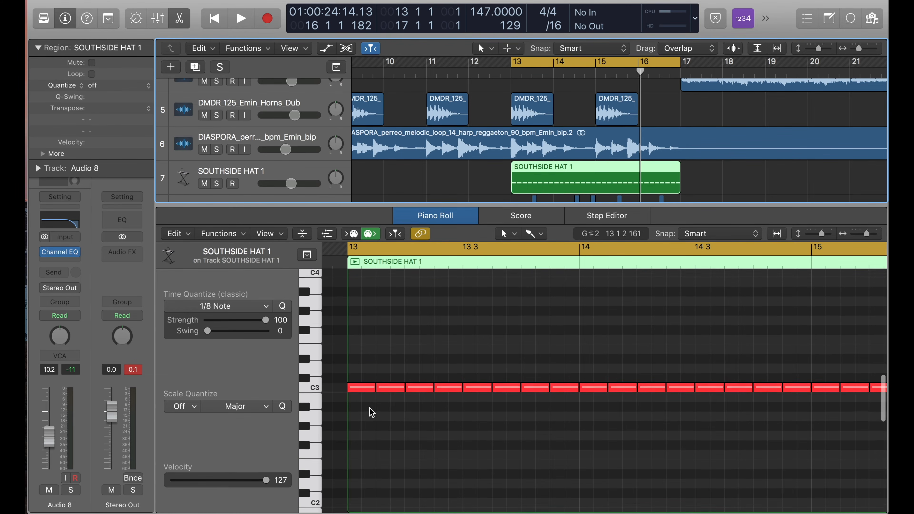
Split the first C3 hat note of bar 13 in half with the Scissors tool and play the pattern
left_click(535, 233)
left_click(565, 313)
left_click(362, 389)
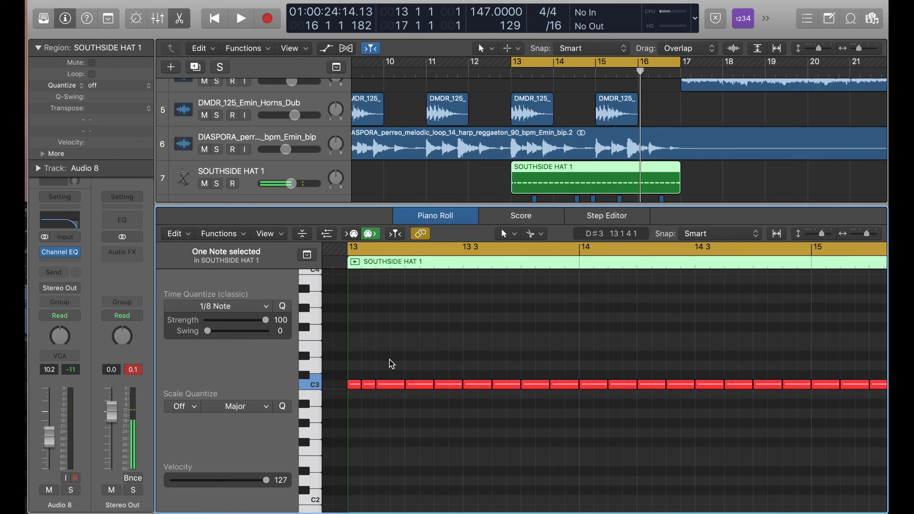
key("space")
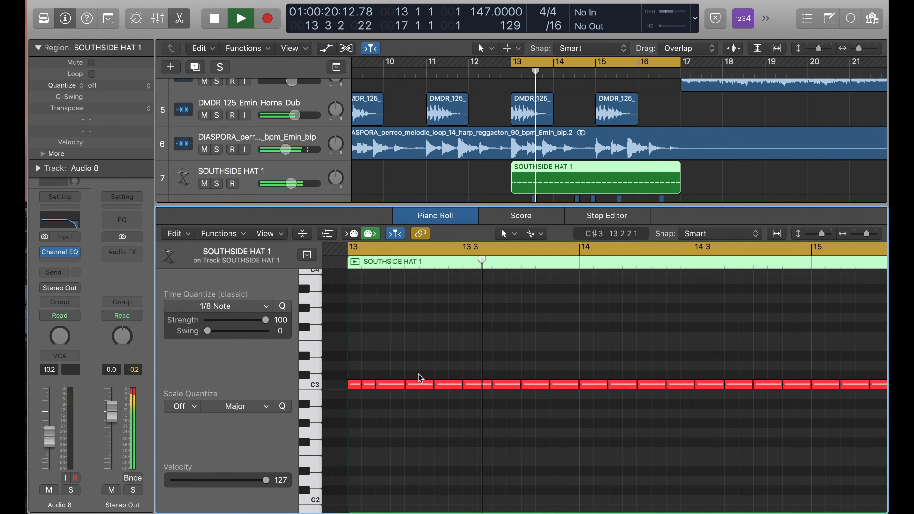
Copy a hat note from the C3 row, place it at G2 on the fourth eighth of bar 13, and listen
scroll(487, 383, "down", 5)
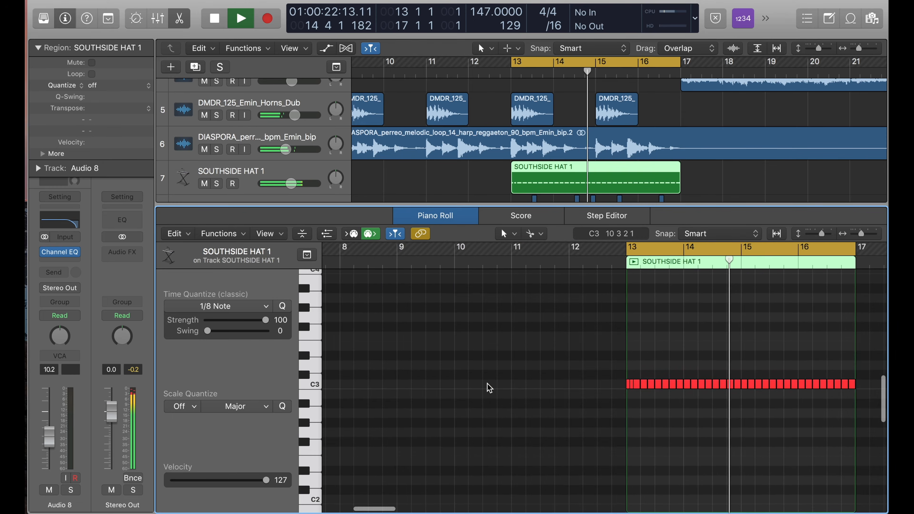
scroll(487, 383, "right", 4)
key("z")
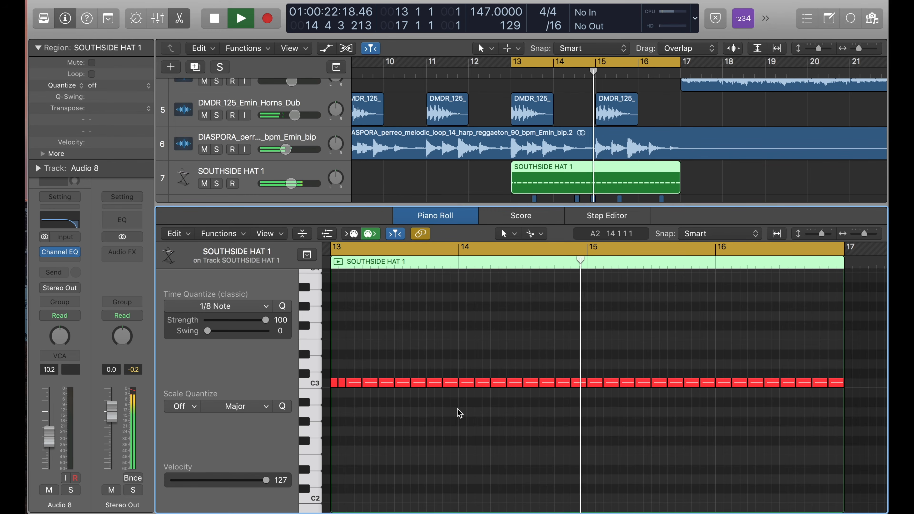
left_click_drag(353, 384, 357, 451)
left_click(355, 437)
key("space")
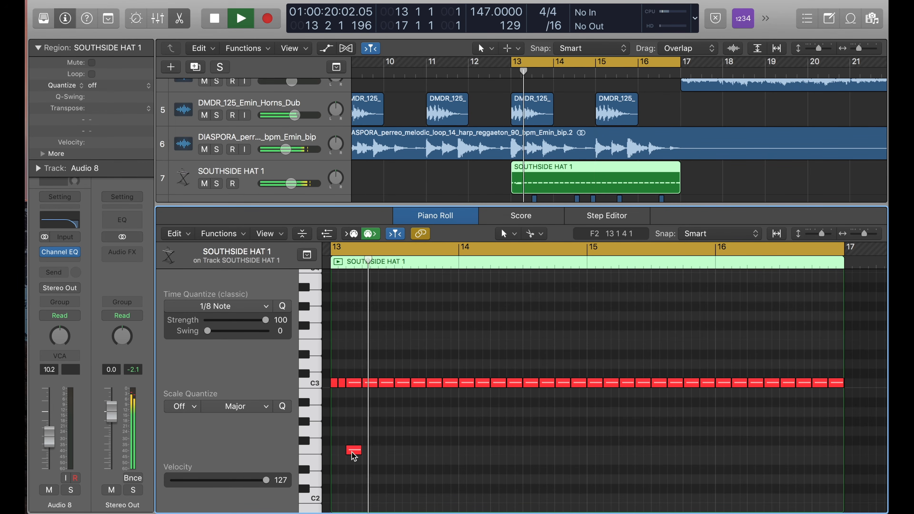
key("space")
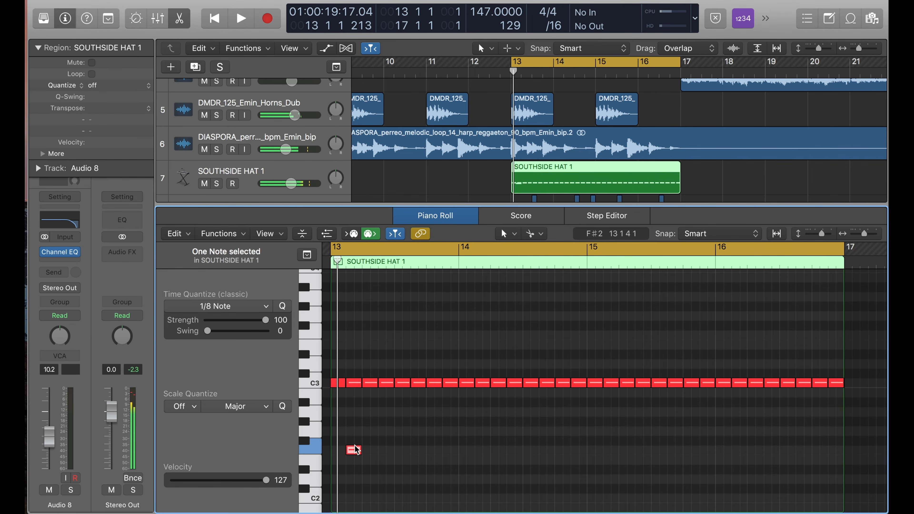
left_click_drag(355, 455, 387, 436)
key("space")
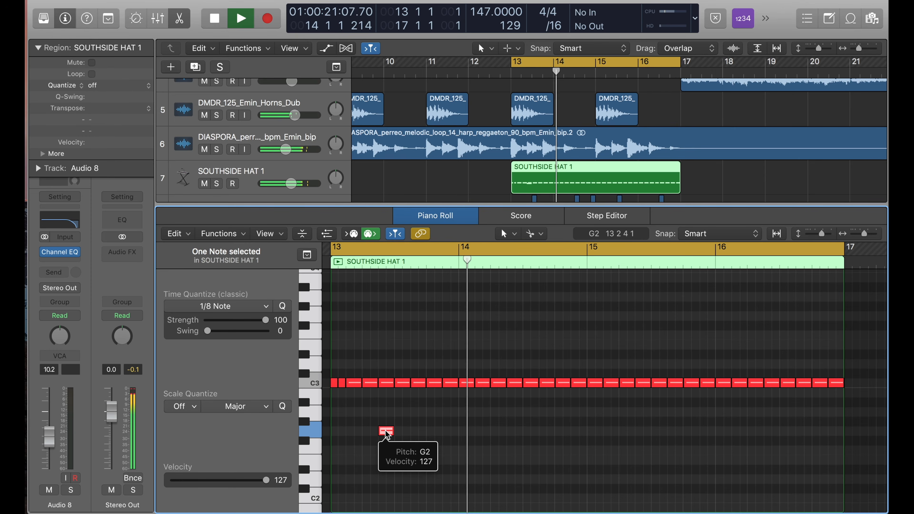
key("space")
Copy the G2 hat note to the last eighth of bar 13 and the second eighth of bar 14, and listen
left_click_drag(387, 435, 482, 430)
left_click(478, 401)
key("space")
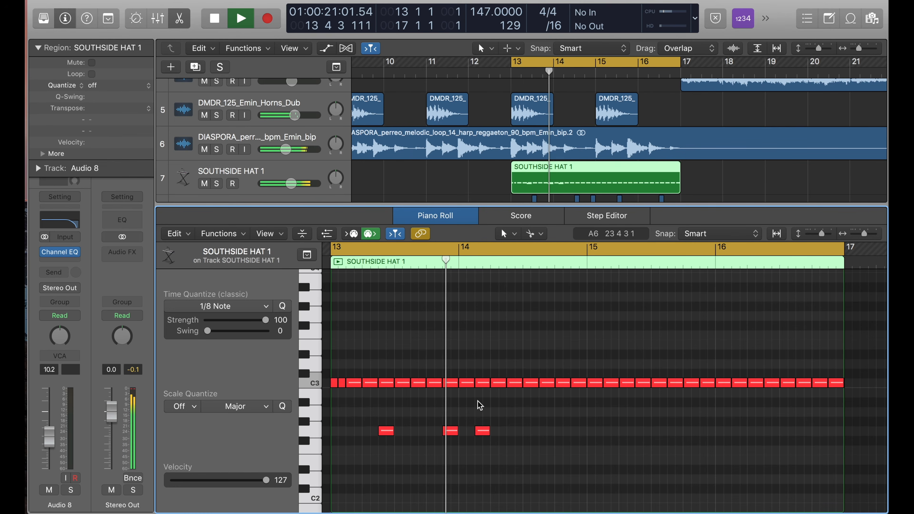
key("space")
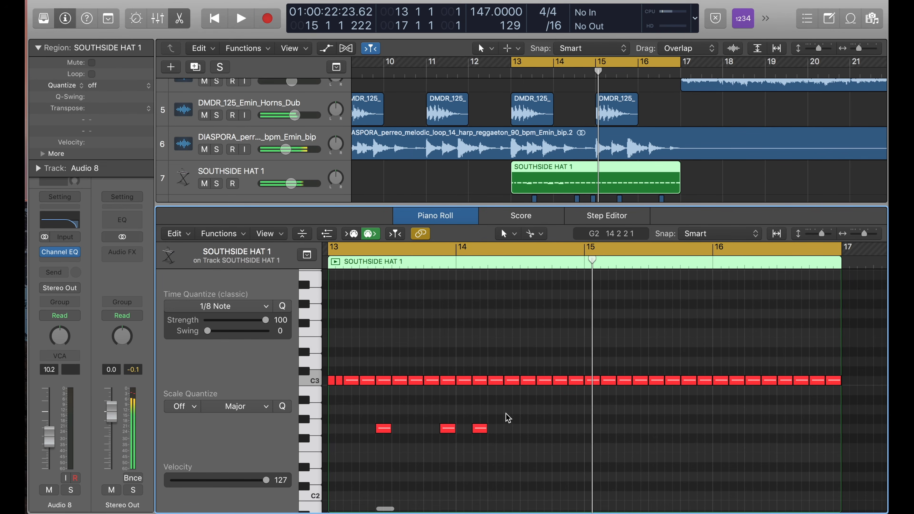
Choose the Brush tool as the secondary tool and set the Time Quantize value to 1/32 Triplet (1/48)
scroll(508, 414, "up", 2)
left_click(255, 309)
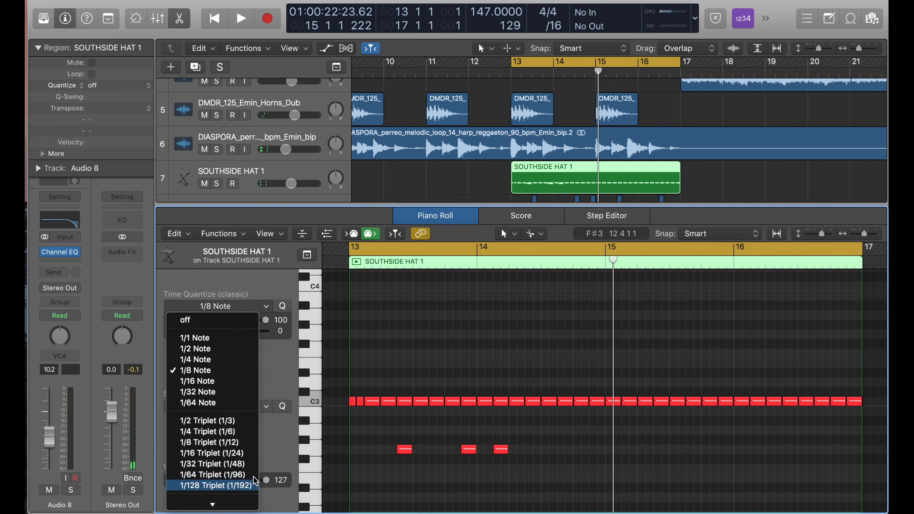
left_click(489, 344)
left_click(534, 234)
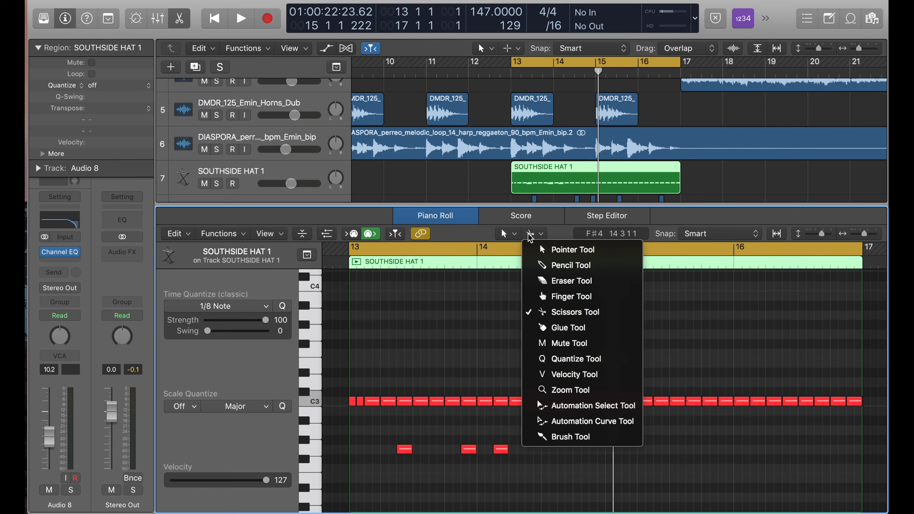
left_click(563, 444)
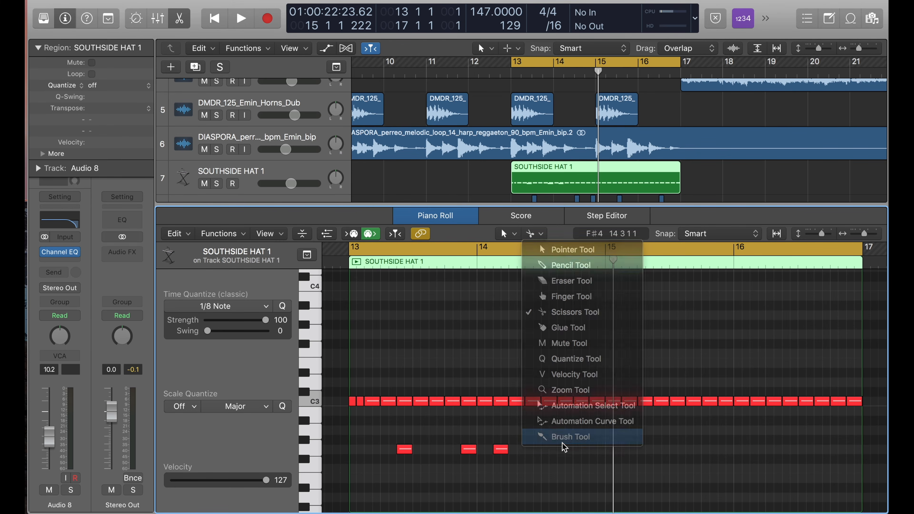
mouse_move(503, 338)
left_mouse_down()
mouse_move(657, 316)
mouse_move(510, 347)
mouse_move(514, 330)
mouse_move(359, 330)
left_mouse_up()
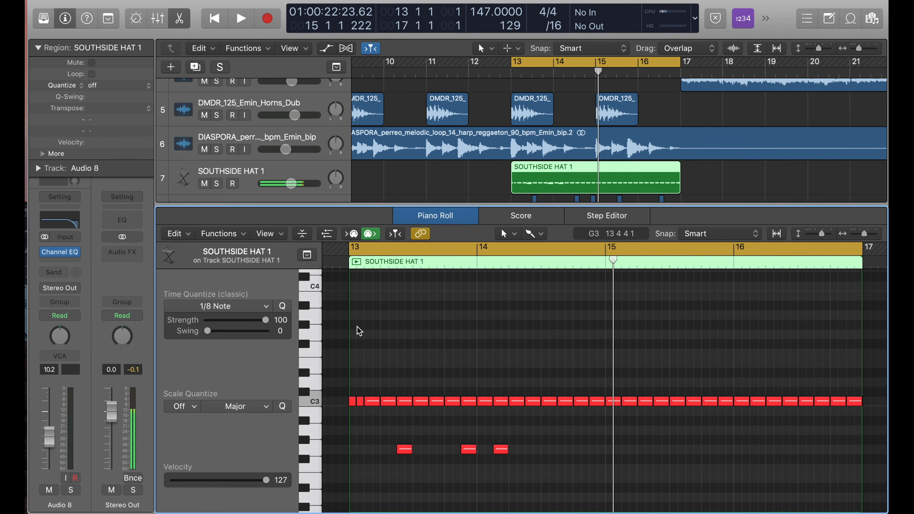
left_click(242, 310)
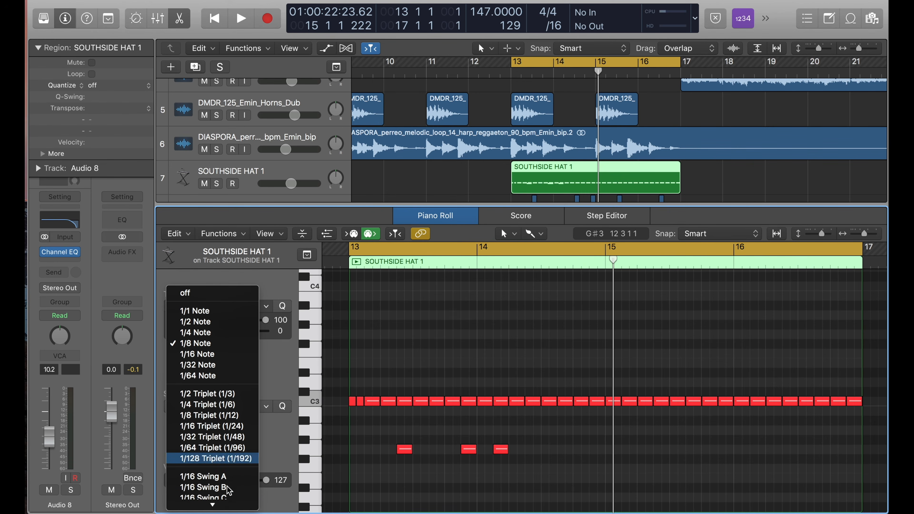
left_click(244, 437)
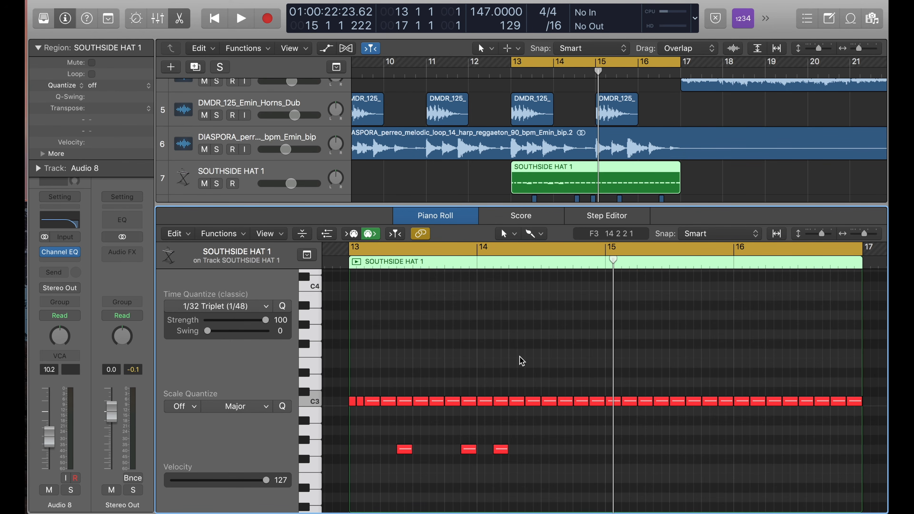
Brush a six-note hat roll about an eighth long on E3 after beat 3 of bar 14 and listen to it
key("space")
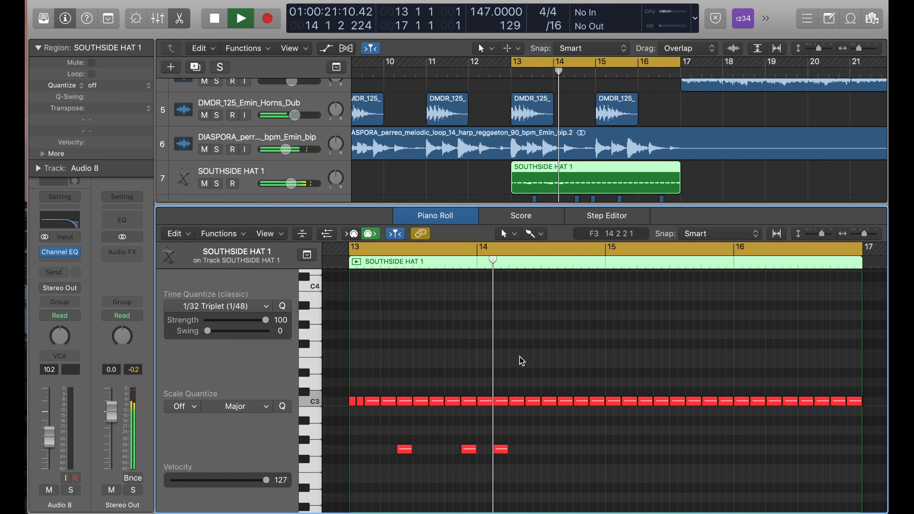
key("space")
key("space")
left_click_drag(556, 363, 570, 365)
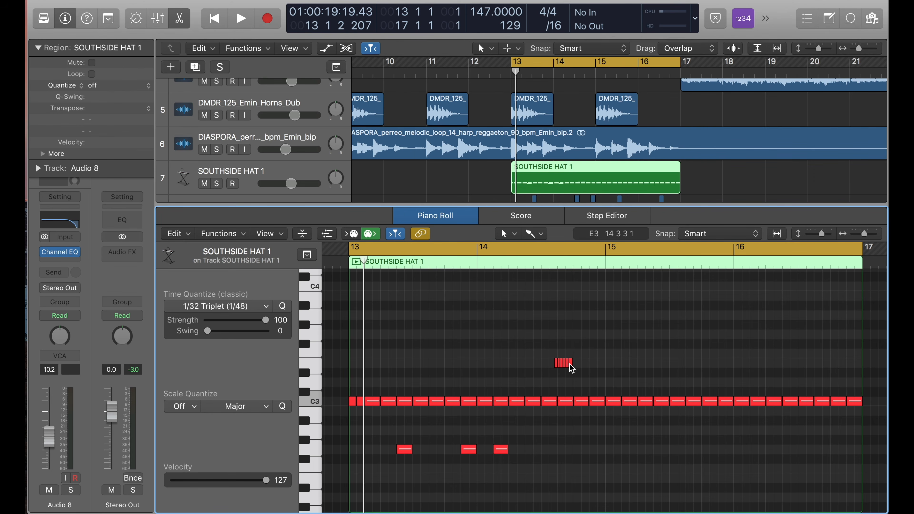
scroll(571, 368, "up", 10)
scroll(571, 369, "right", 11)
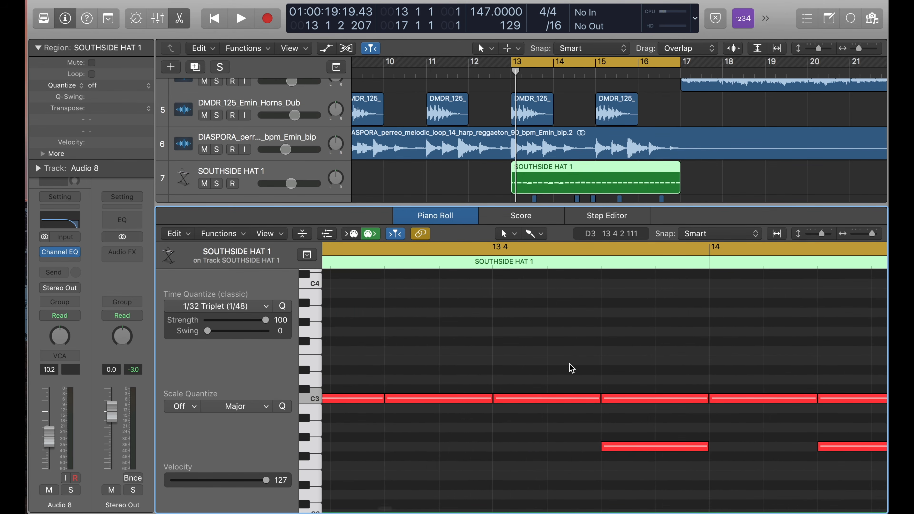
key("space")
scroll(571, 368, "down", 6)
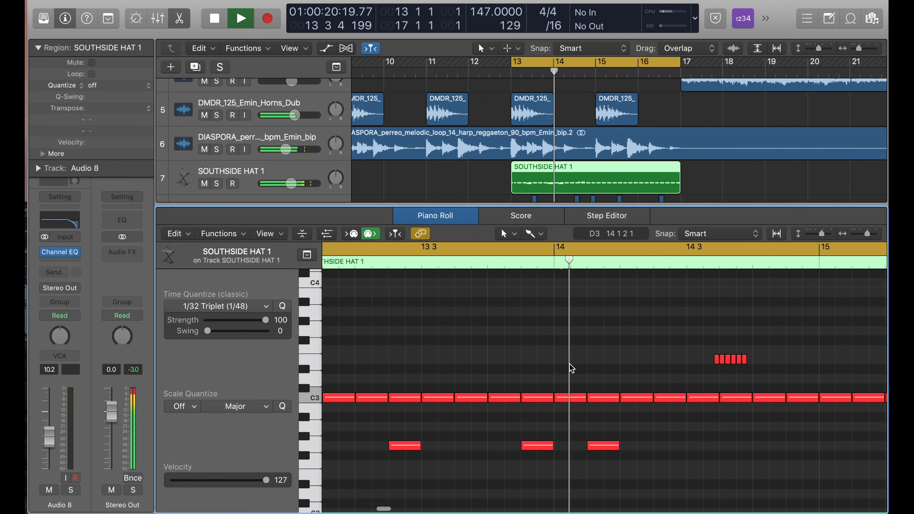
key("space")
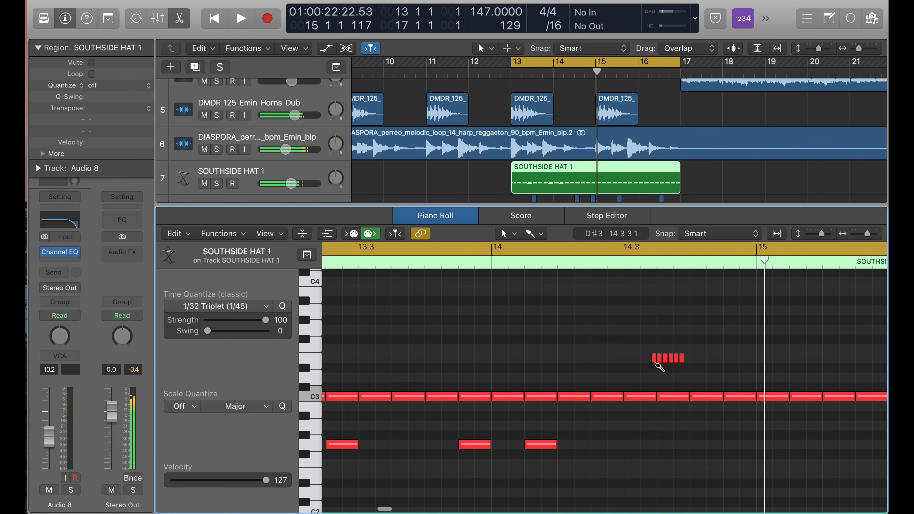